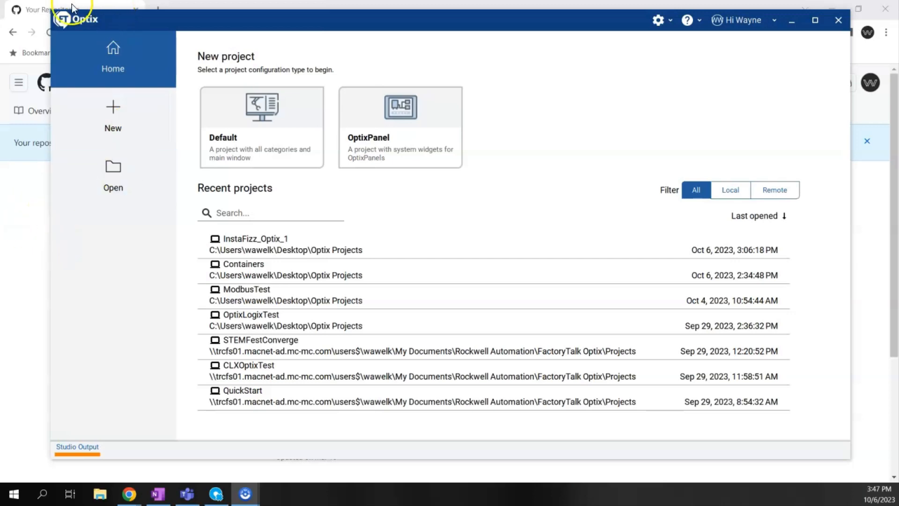
Look over the existing repositories on the GitHub page in the browser and return to FactoryTalk Optix Studio
left_click(50, 4)
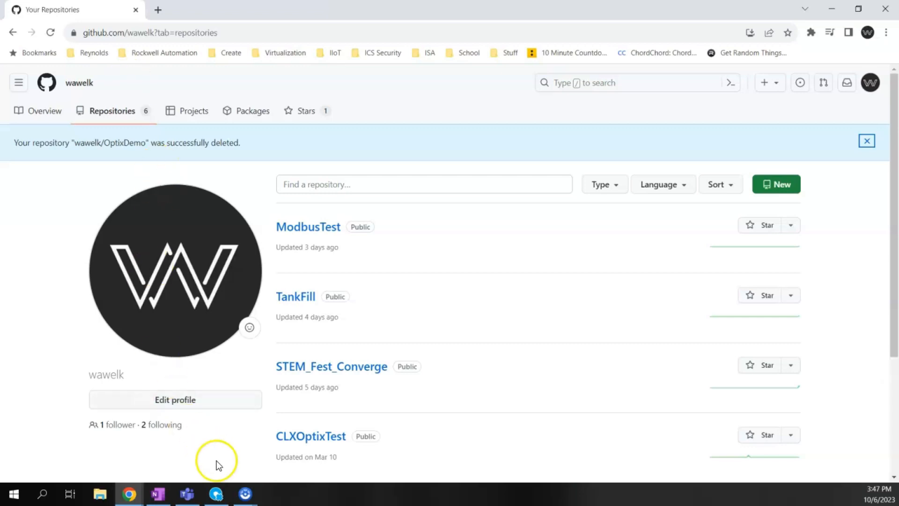
left_click(215, 494)
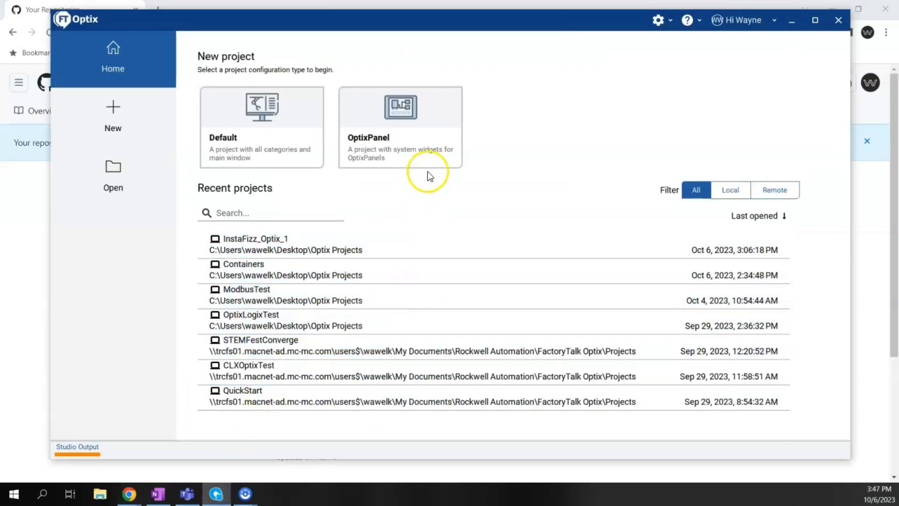
Review the version control user configuration and the GitHub and GitLab (on-premise) providers in the FactoryTalk Optix Studio options
left_click(672, 21)
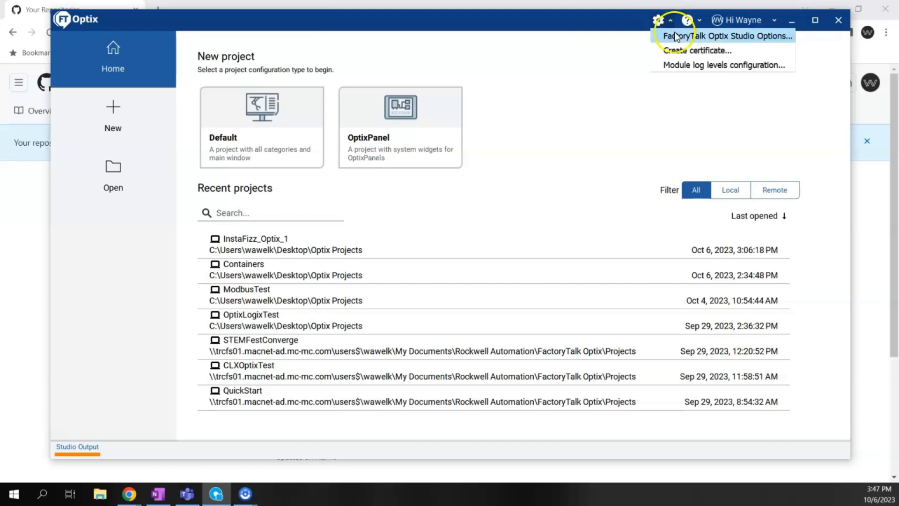
left_click(751, 35)
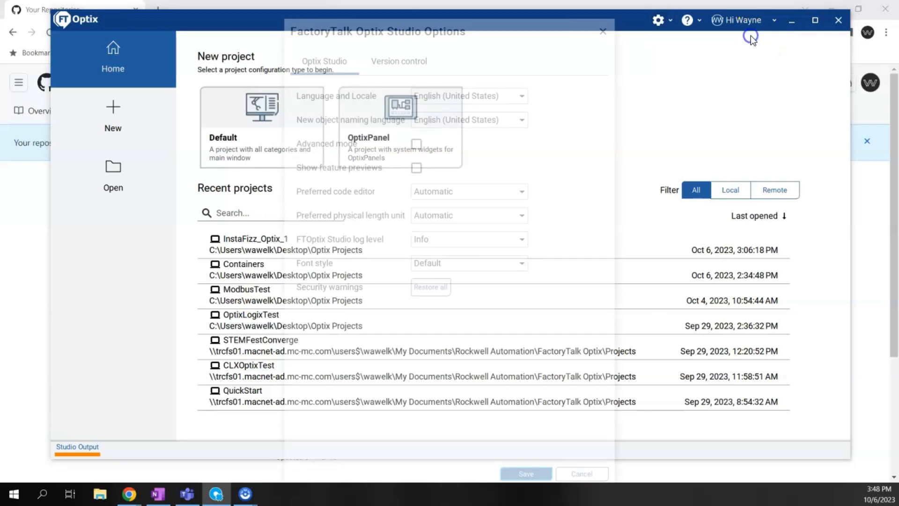
left_click(415, 63)
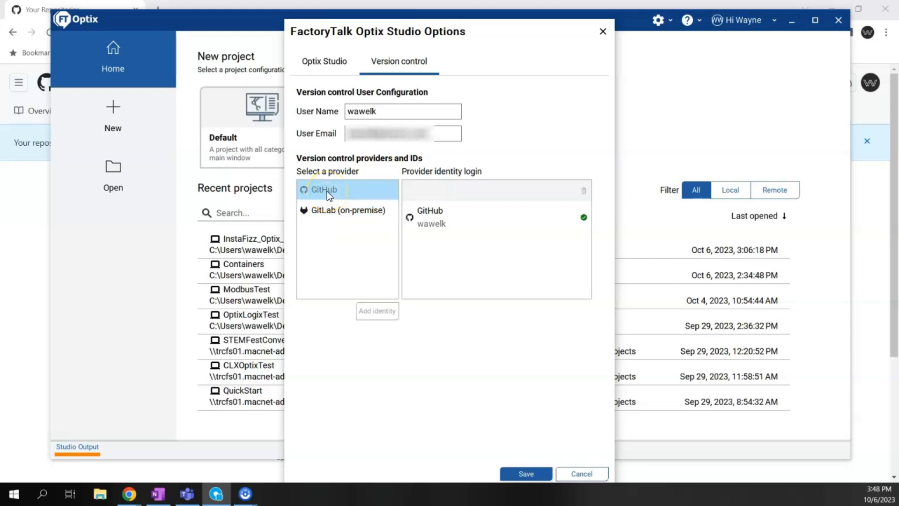
left_click(324, 210)
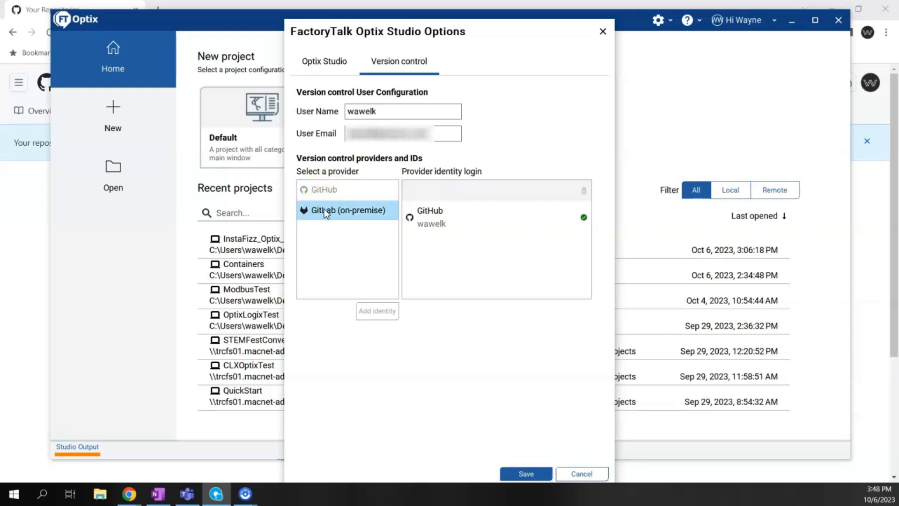
left_click(324, 209)
left_click(332, 191)
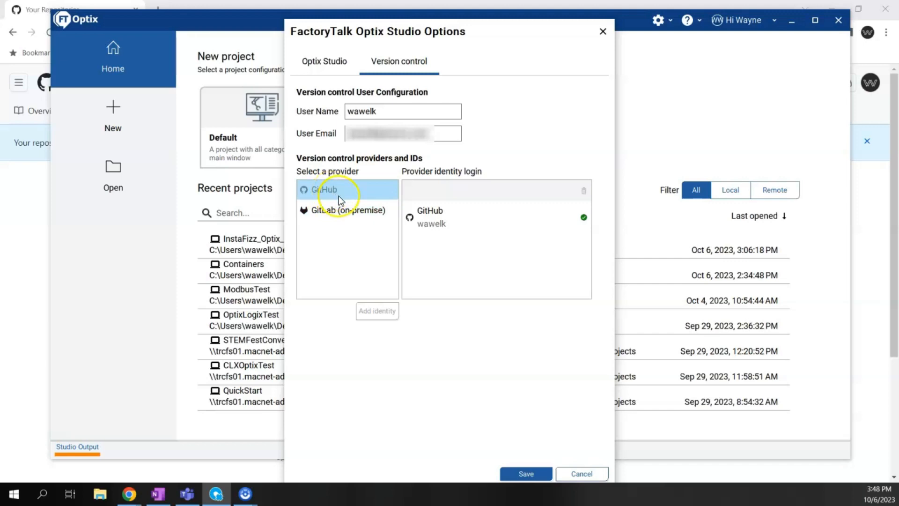
left_click(416, 217)
left_click(379, 210)
left_click(363, 192)
left_click(402, 247)
left_click(584, 466)
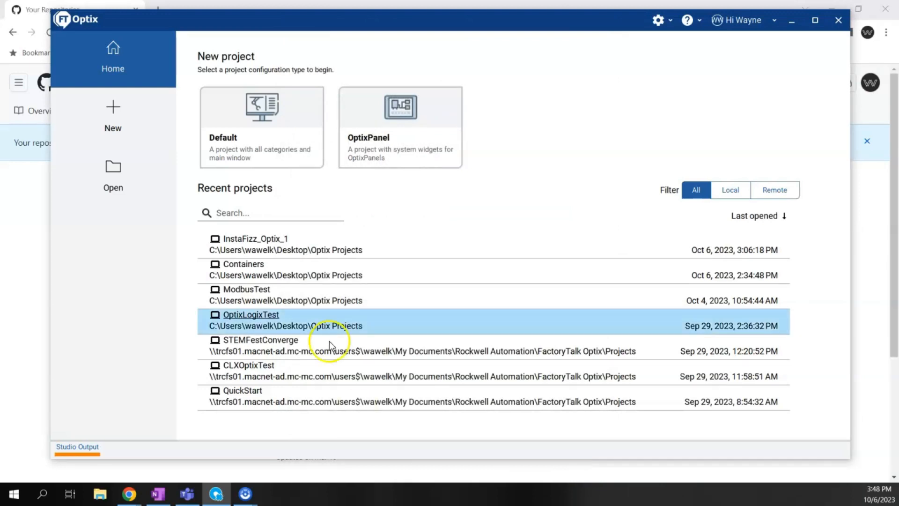
Create a Default project named NewHMIProject with version control and encrypted secrets, using the PC Runtime 800x600 window size
left_click(274, 148)
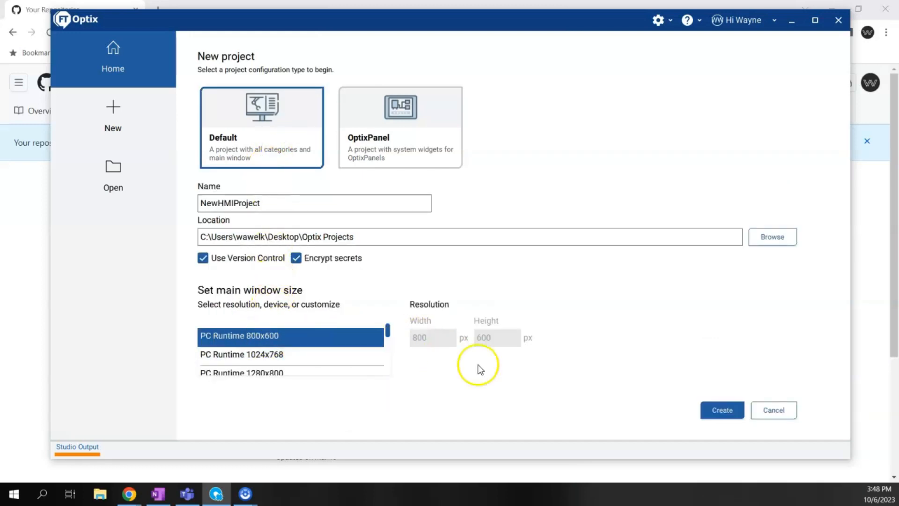
left_click(722, 410)
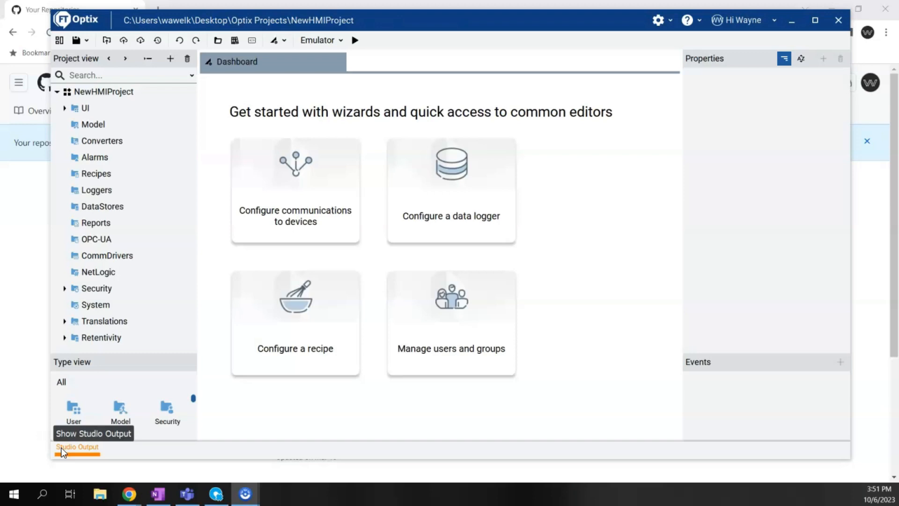
Switch to GitHub in the browser and start a new repository named NewHMIProject
left_click(31, 9)
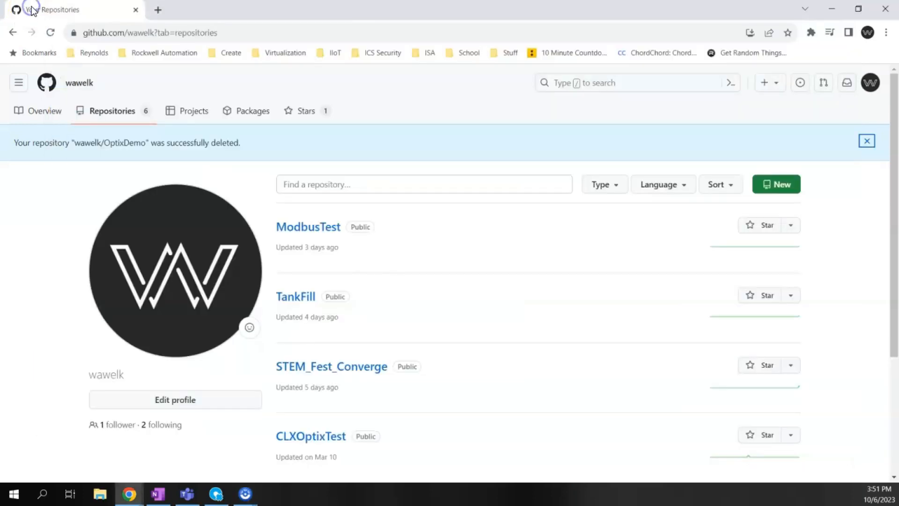
left_click(781, 188)
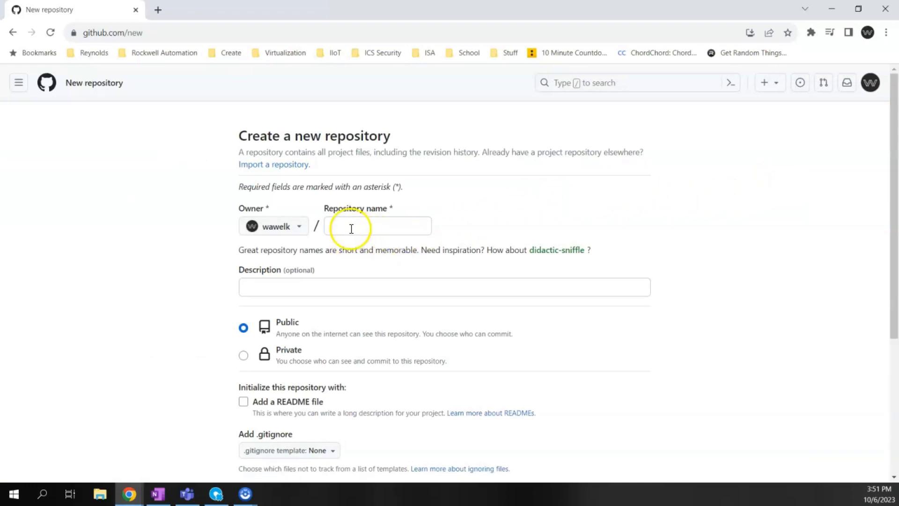
left_click(215, 492)
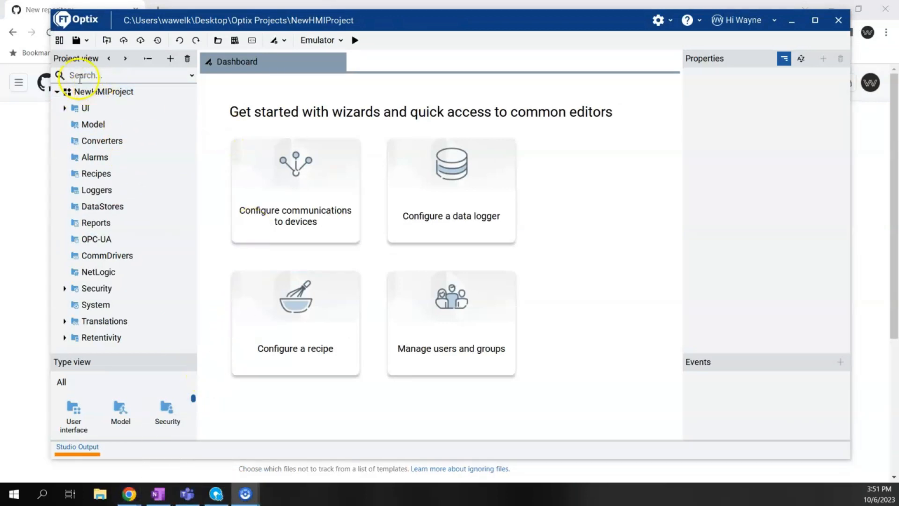
left_click(40, 8)
left_click(342, 226)
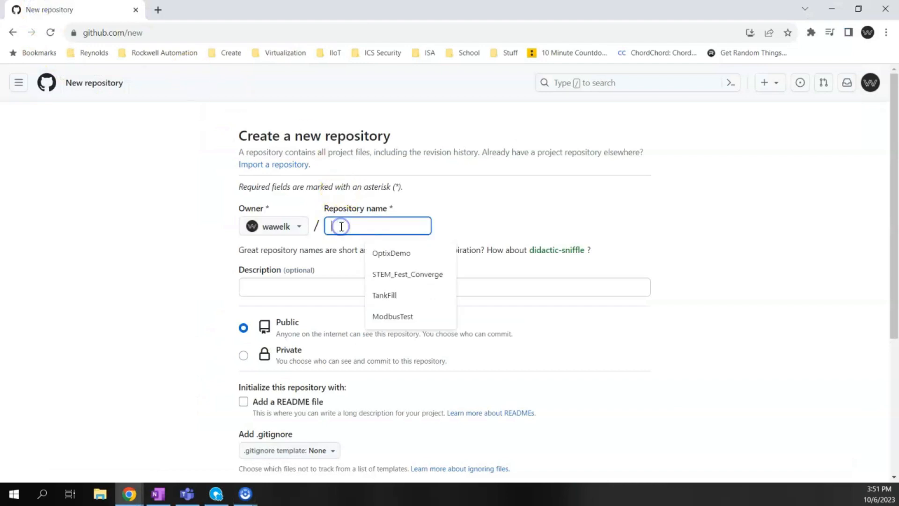
type("NewH")
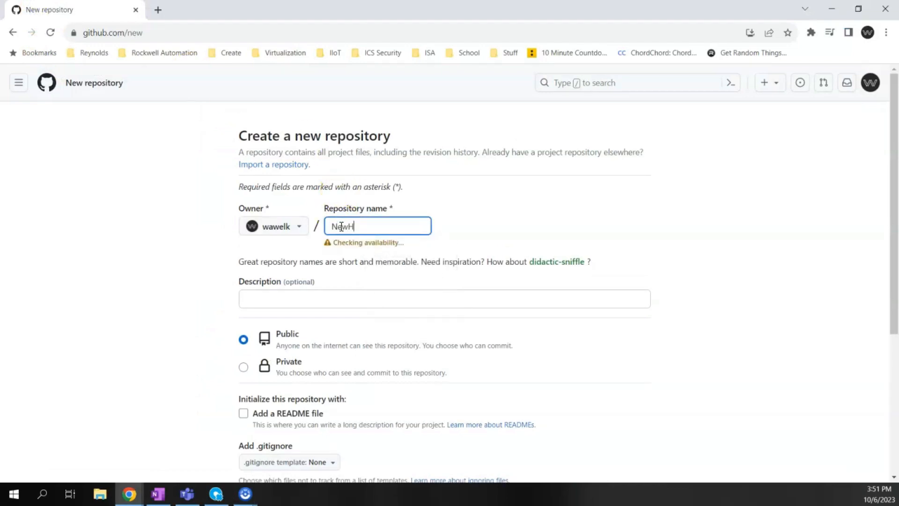
type("MIProject")
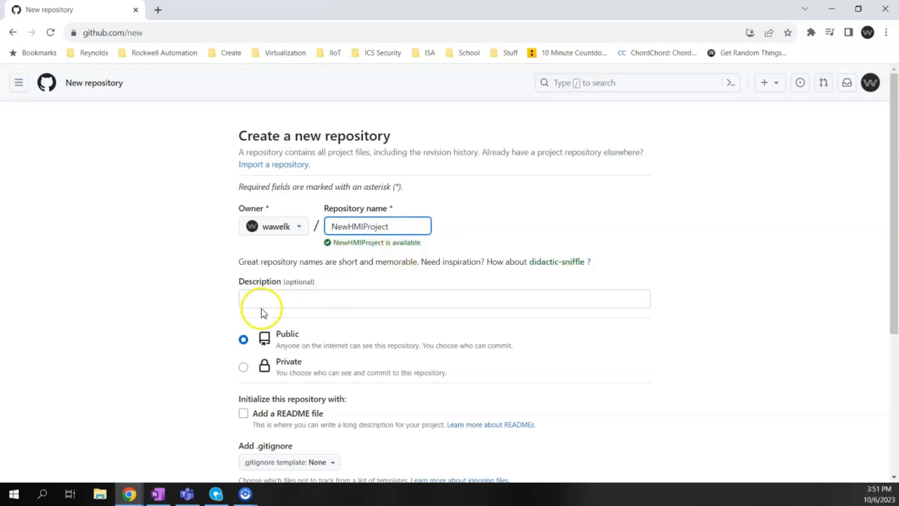
Create the repository as public without a README, .gitignore or license, and copy its HTTPS URL
scroll(261, 309, "down", 3)
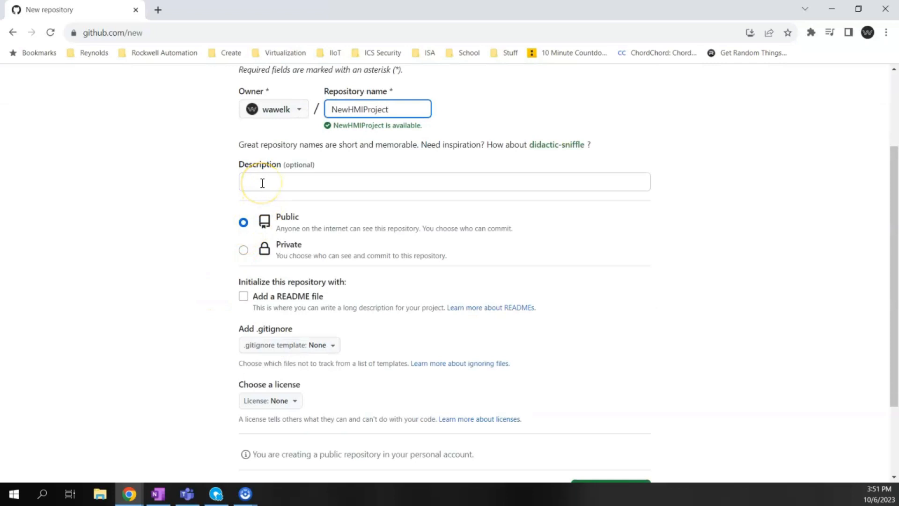
scroll(281, 195, "down", 3)
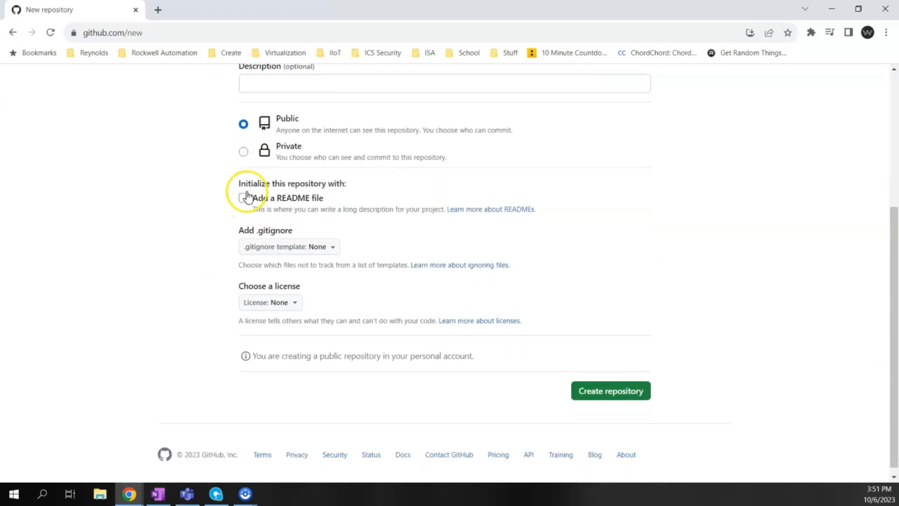
scroll(257, 133, "up", 2)
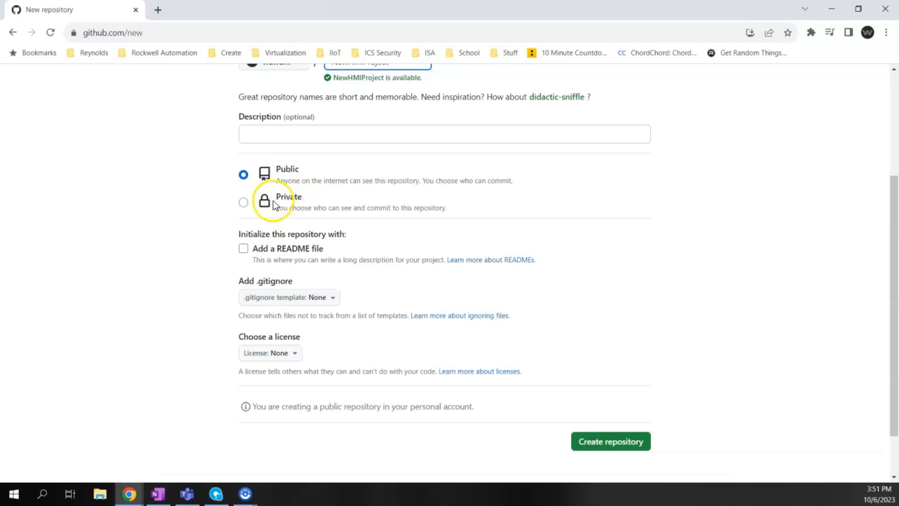
scroll(276, 203, "down", 1)
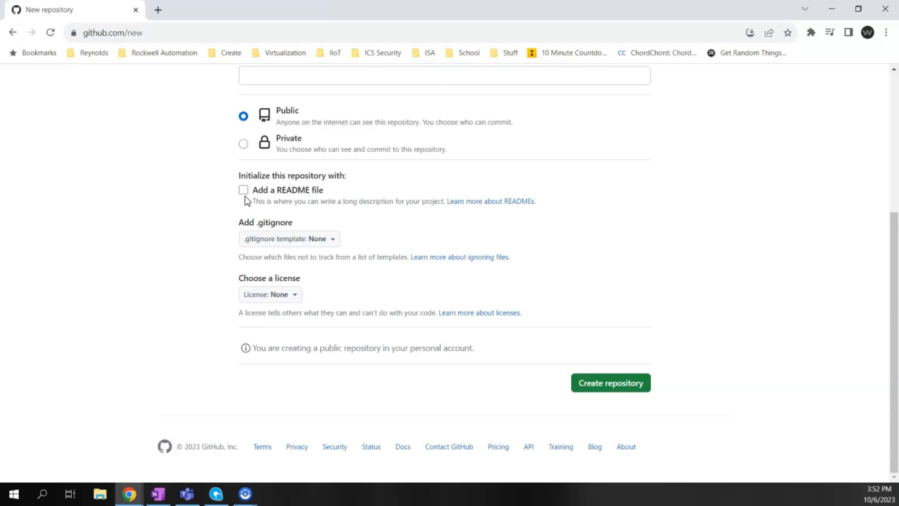
left_click(241, 197)
left_click(626, 388)
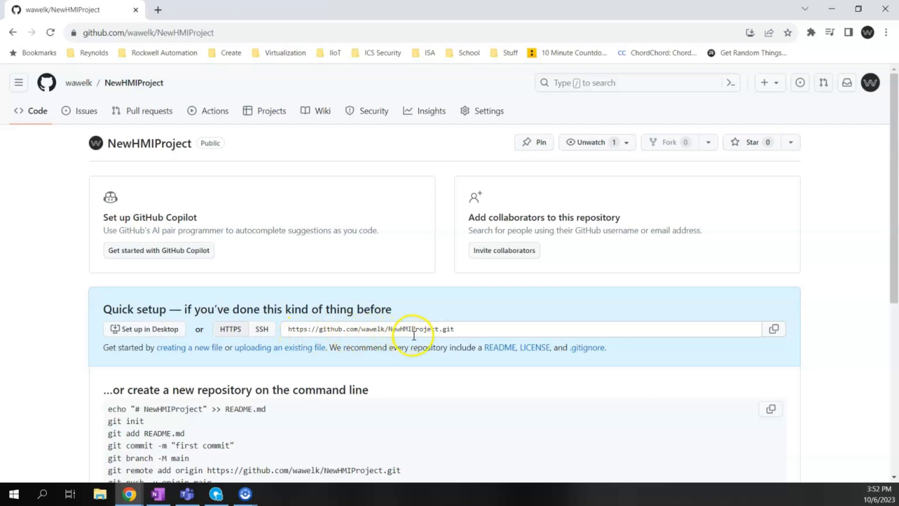
left_click(774, 330)
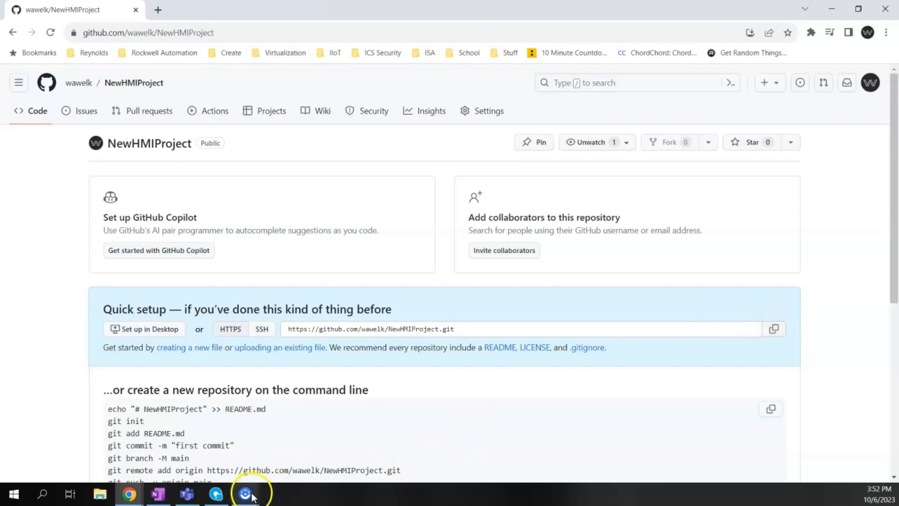
Switch to FactoryTalk Optix Studio and examine the project's Push to remote and Pull from remote commands
left_click(217, 495)
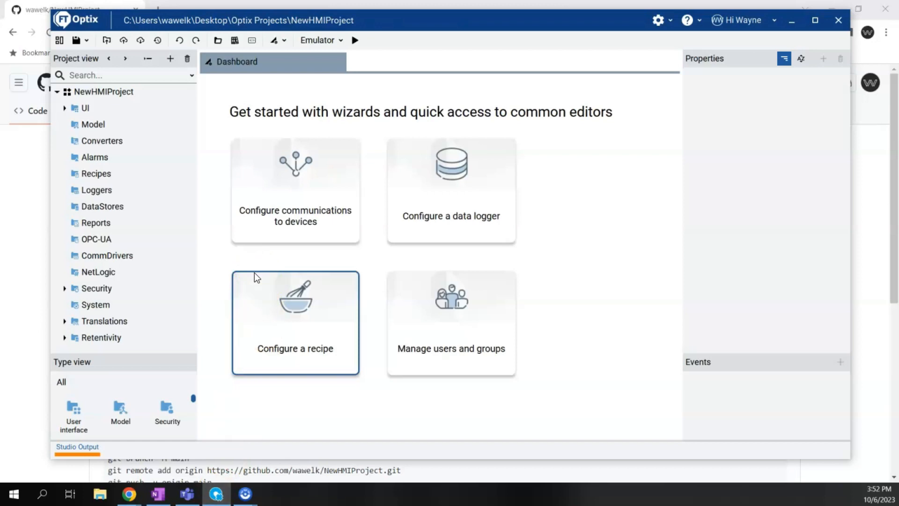
left_click(126, 44)
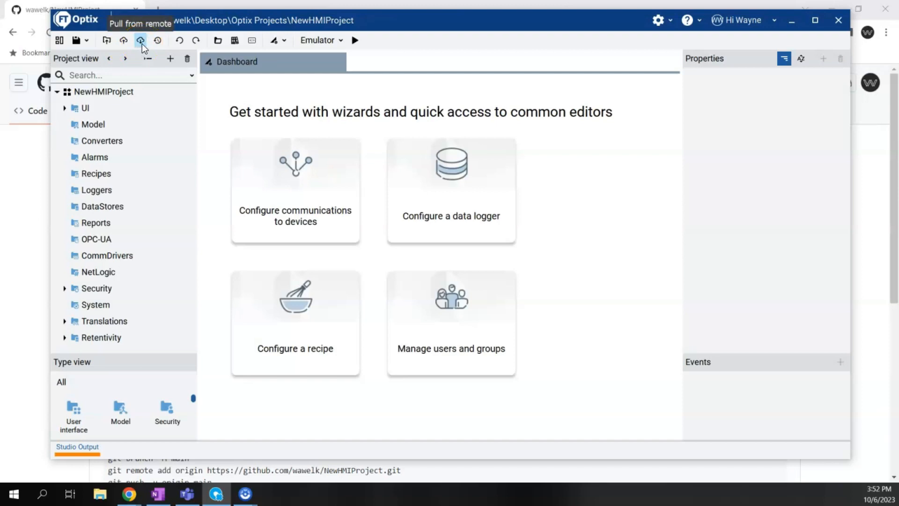
left_click(133, 43)
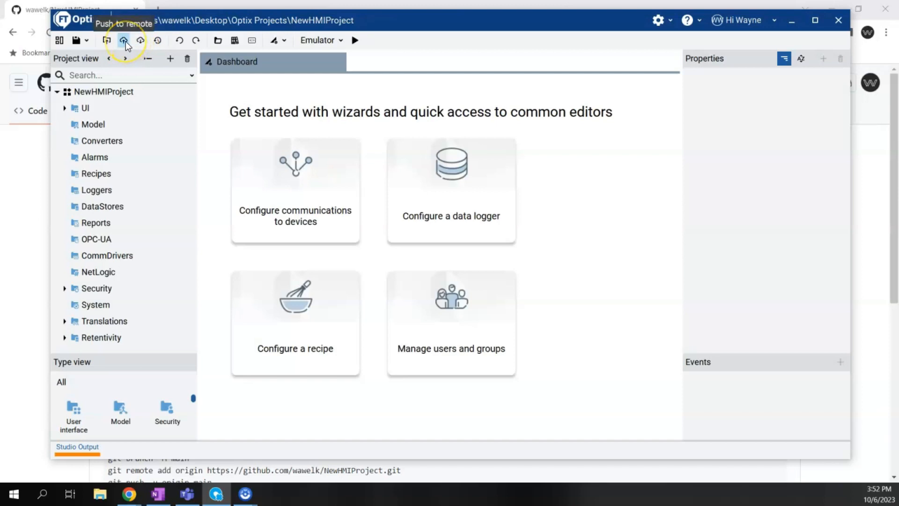
left_click(137, 43)
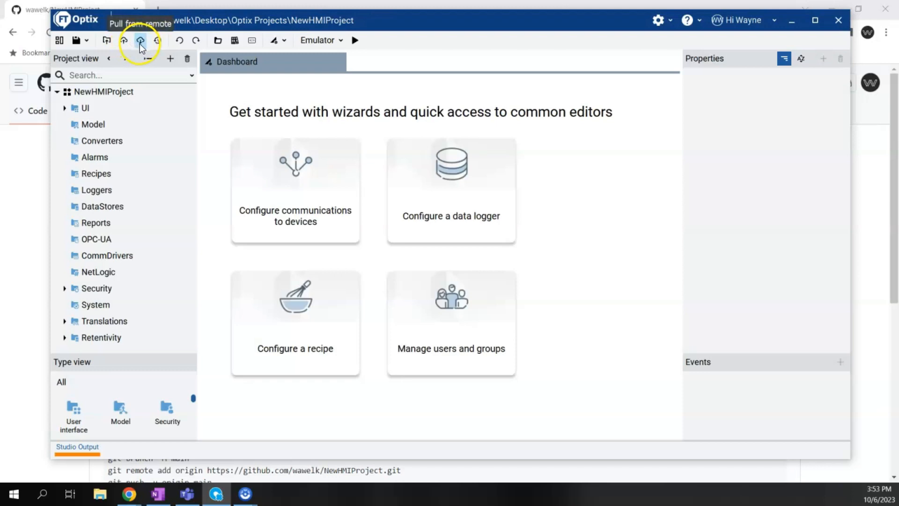
left_click(125, 44)
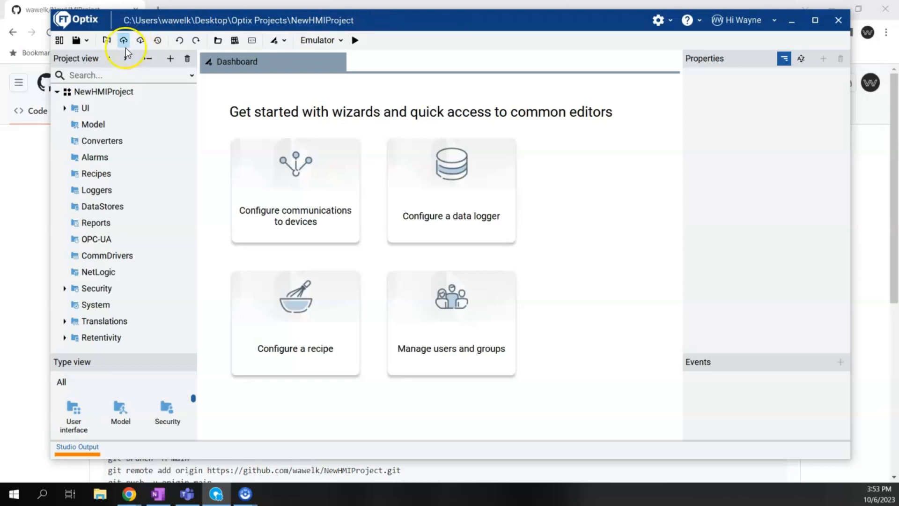
left_click(136, 46)
left_click(140, 44)
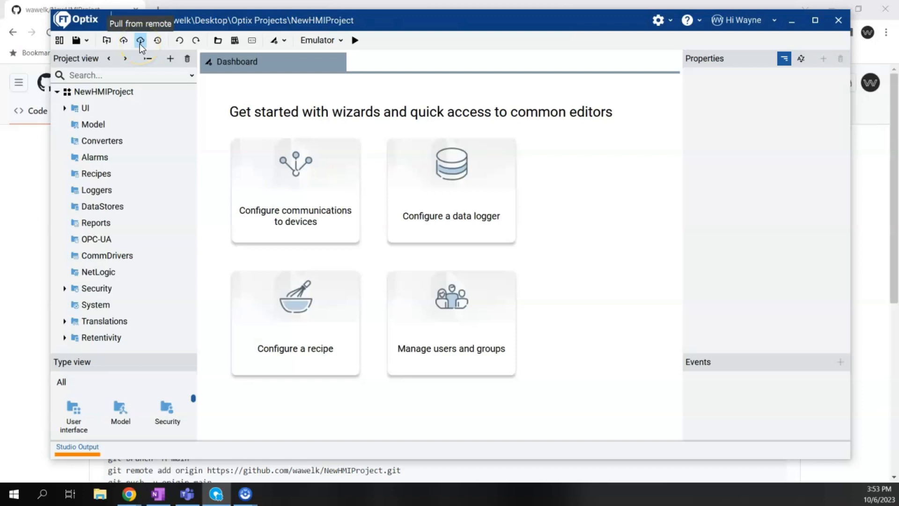
left_click(125, 43)
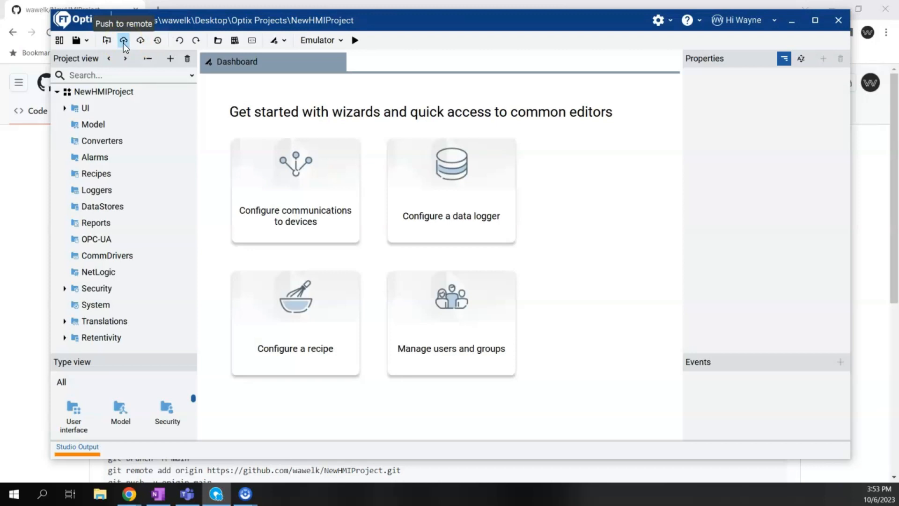
Start pushing the project to the remote, saving and committing it with the message "Rev 1"
left_click(123, 41)
left_click(124, 42)
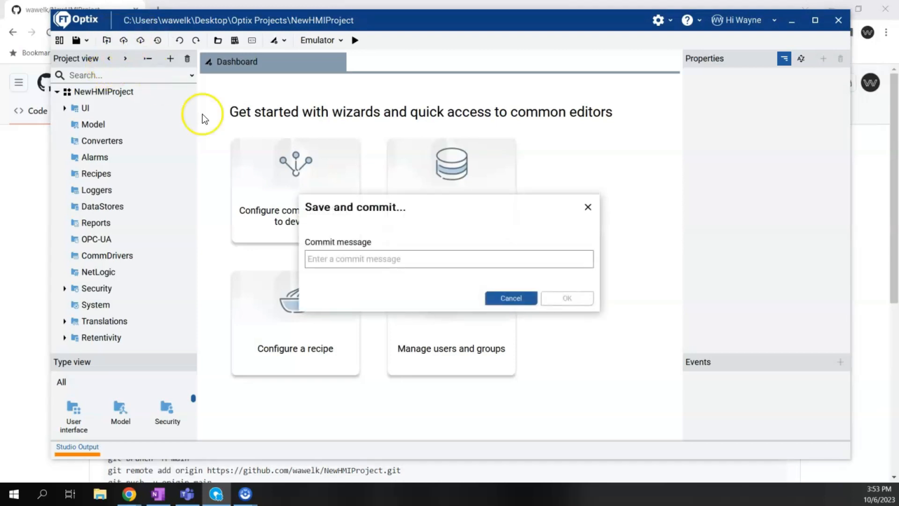
left_click(333, 261)
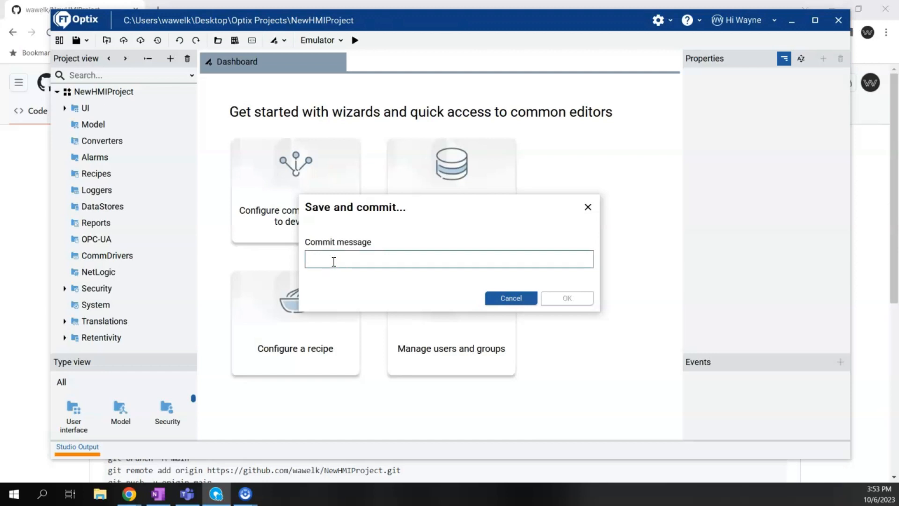
type("Rev 1")
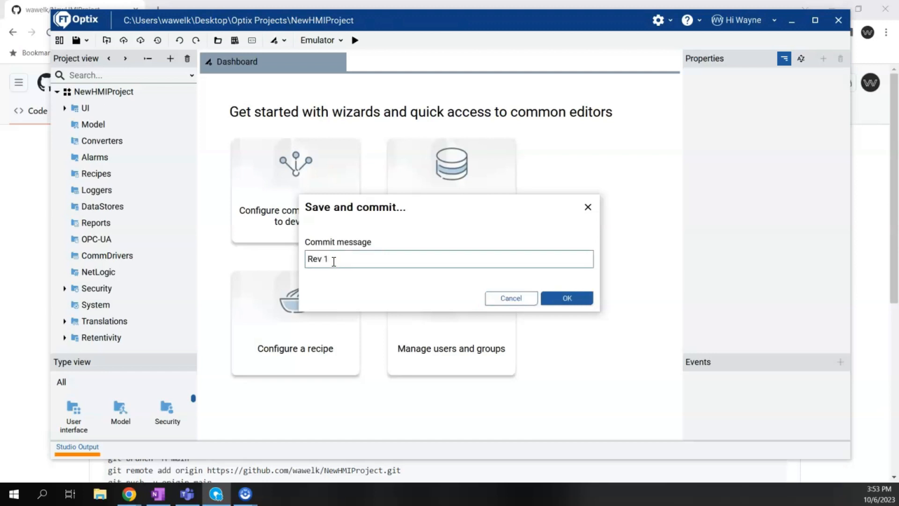
left_click(569, 300)
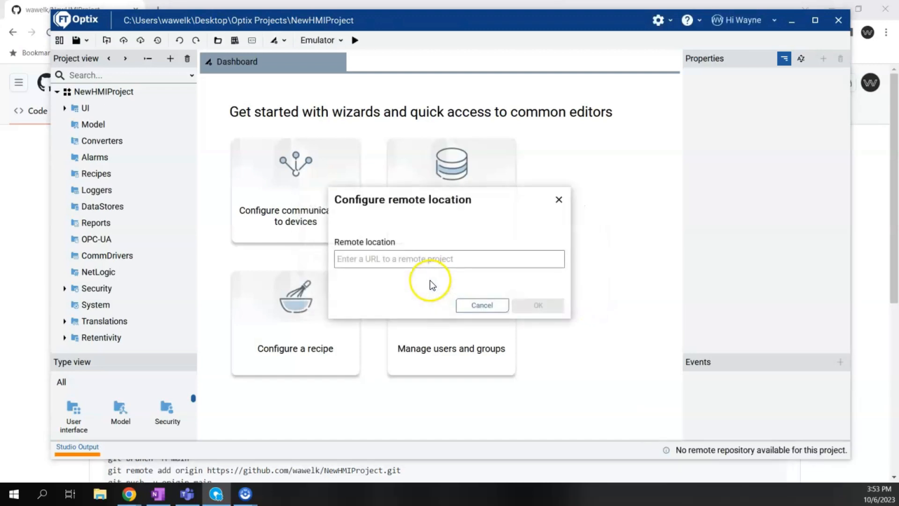
Set the remote location to the copied HTTPS URL of the NewHMIProject repository and complete the push
left_click(382, 259)
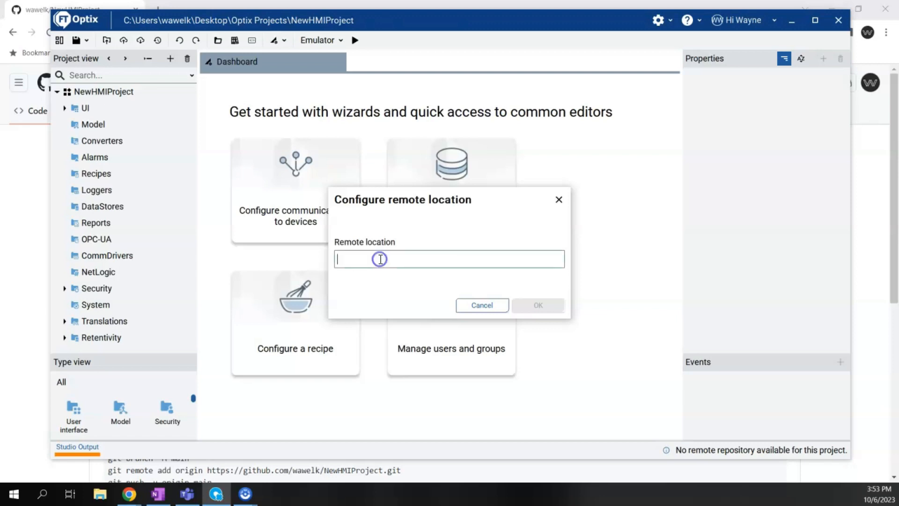
key("ctrl+v")
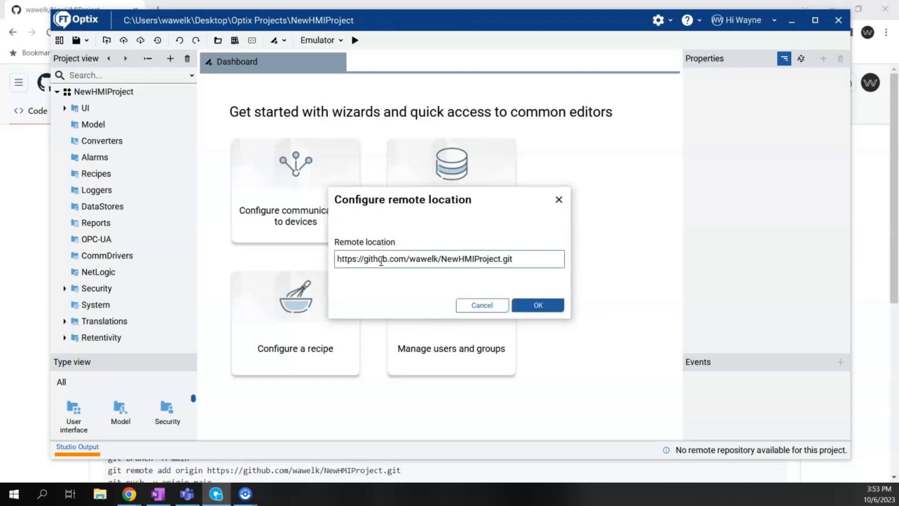
left_click(540, 306)
left_click(542, 305)
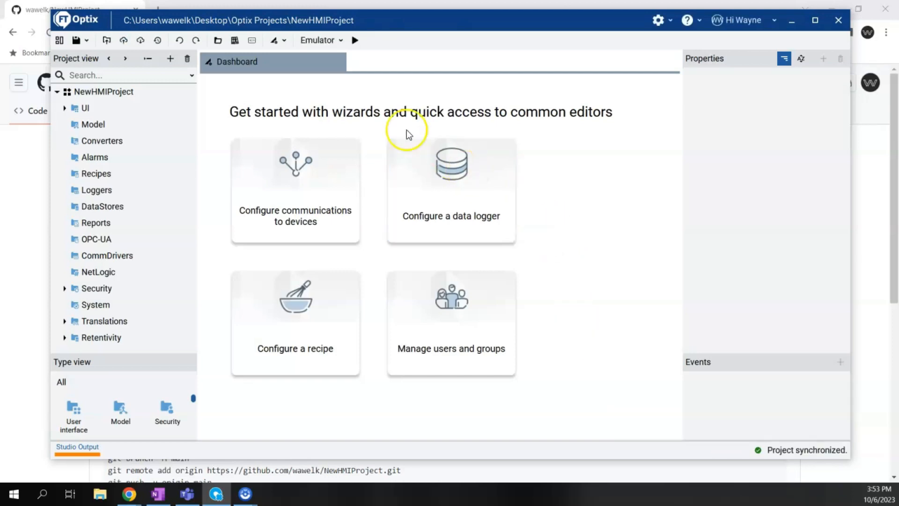
Switch to GitHub in the browser and reload the NewHMIProject repository page to examine the pushed project files
left_click(33, 9)
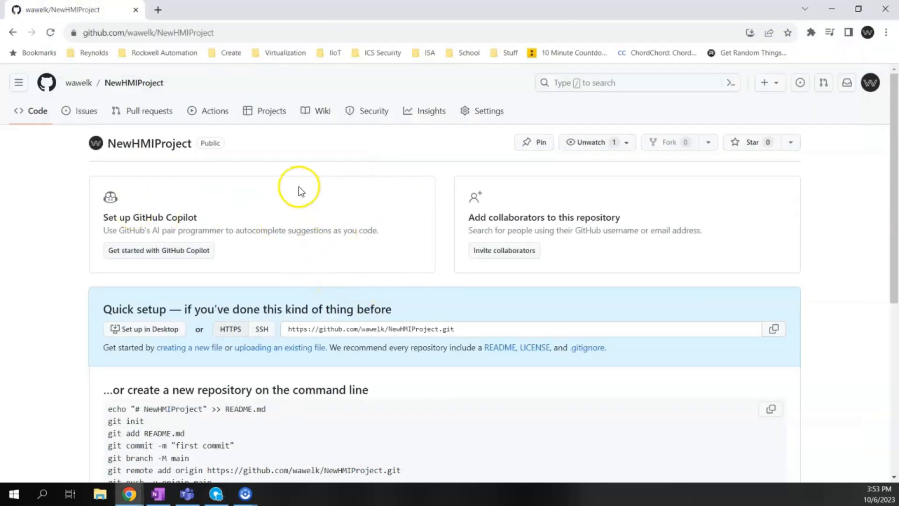
left_click(145, 145)
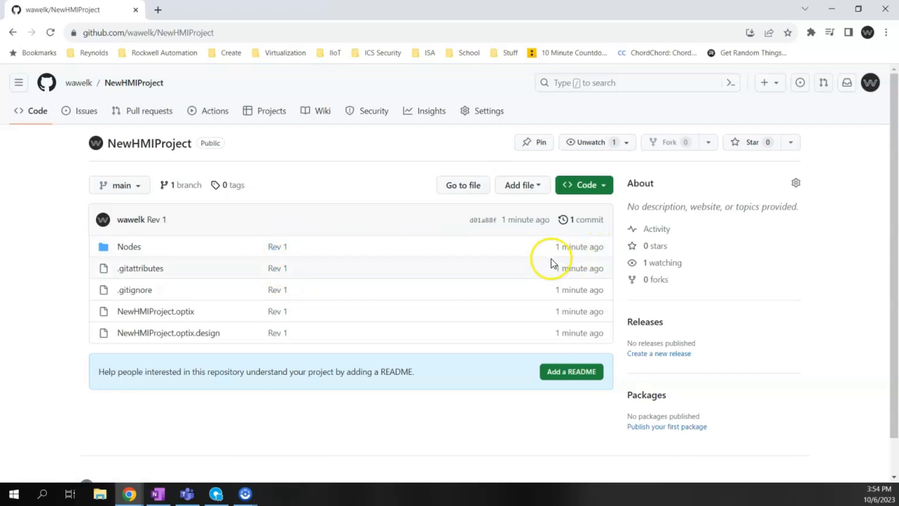
Switch to FactoryTalk Optix Studio and synchronize the project by pushing to the remote and pulling from it
left_click(217, 495)
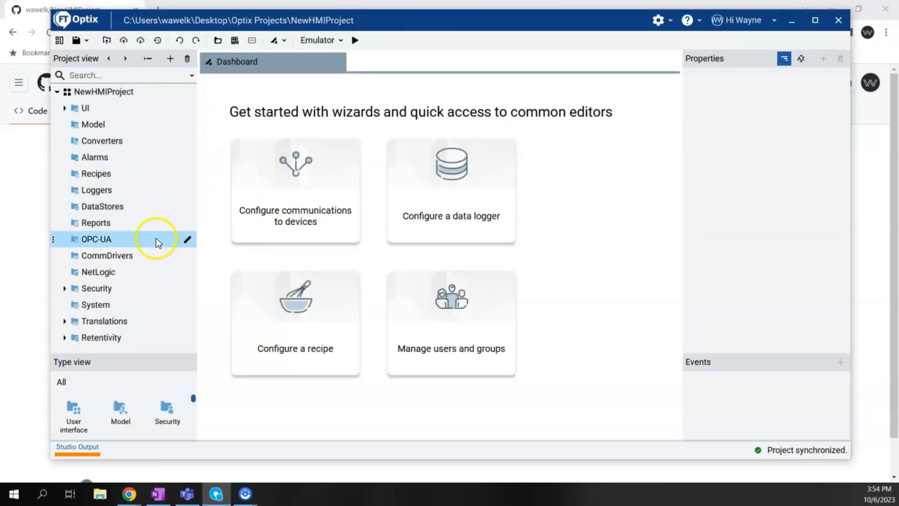
left_click(125, 41)
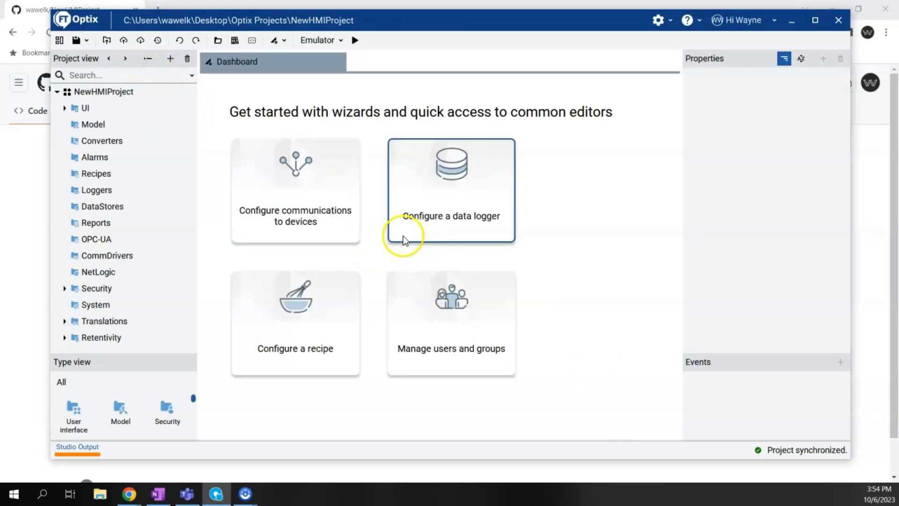
left_click(141, 43)
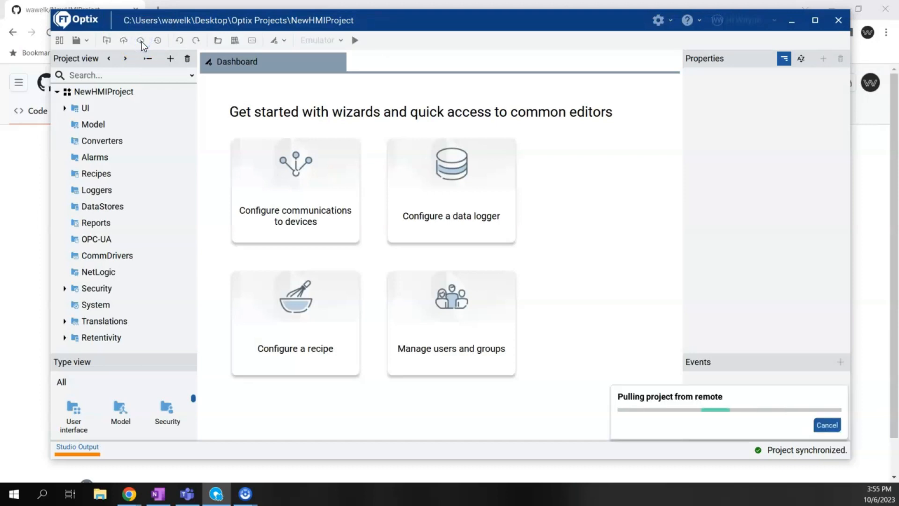